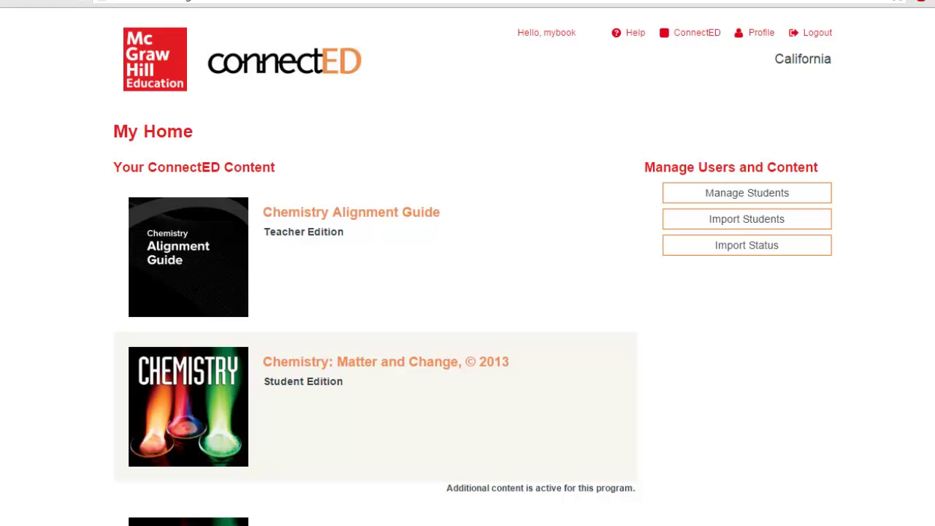
Scroll down My Home to the Physics: Principles and Problems, © 2013 Teacher Edition entry
scroll(377, 292, "down", 20)
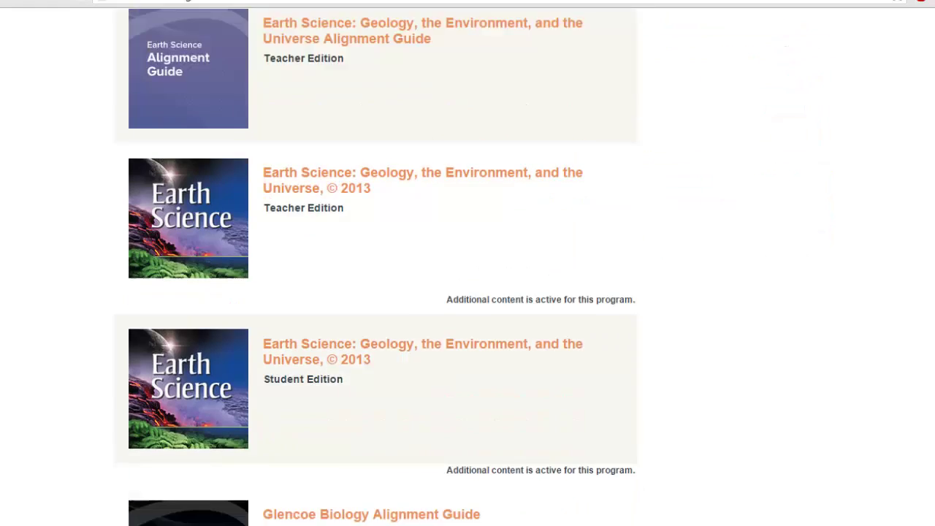
scroll(377, 266, "down", 10)
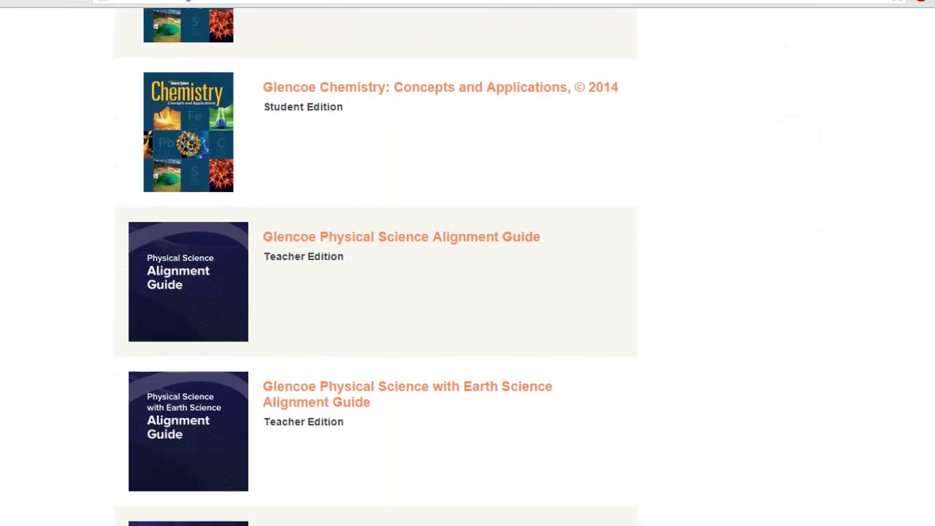
scroll(376, 267, "down", 6)
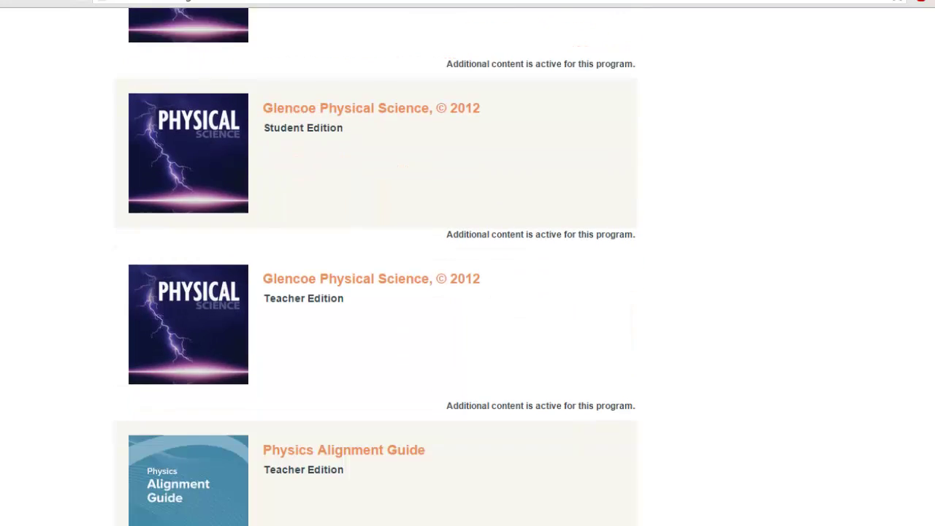
scroll(376, 267, "down", 3)
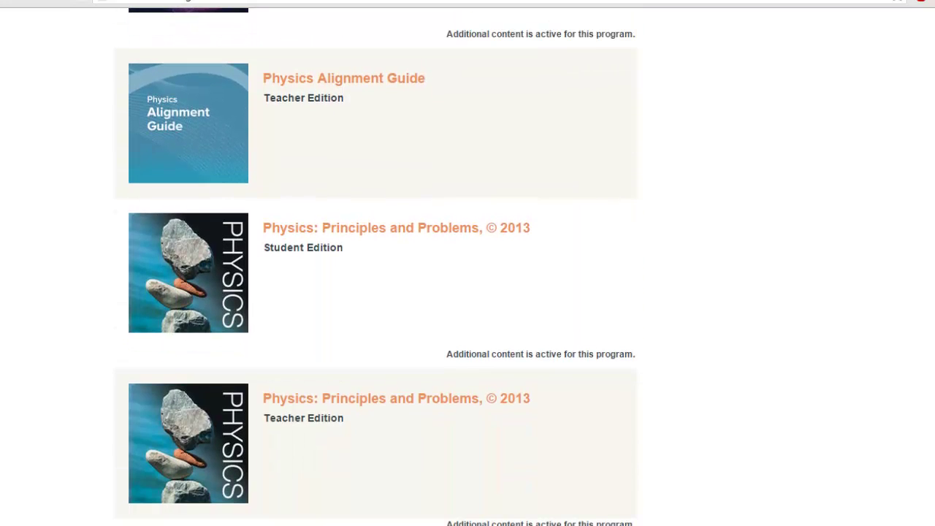
scroll(376, 266, "down", 1)
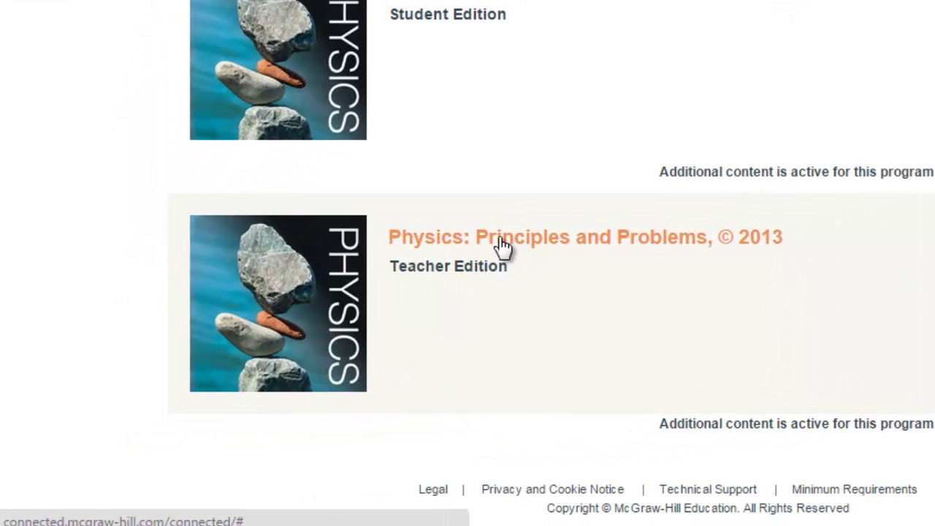
Open the Physics: Principles and Problems, © 2013 Teacher Edition title to reach the Physics Teacher Center
left_click(511, 247)
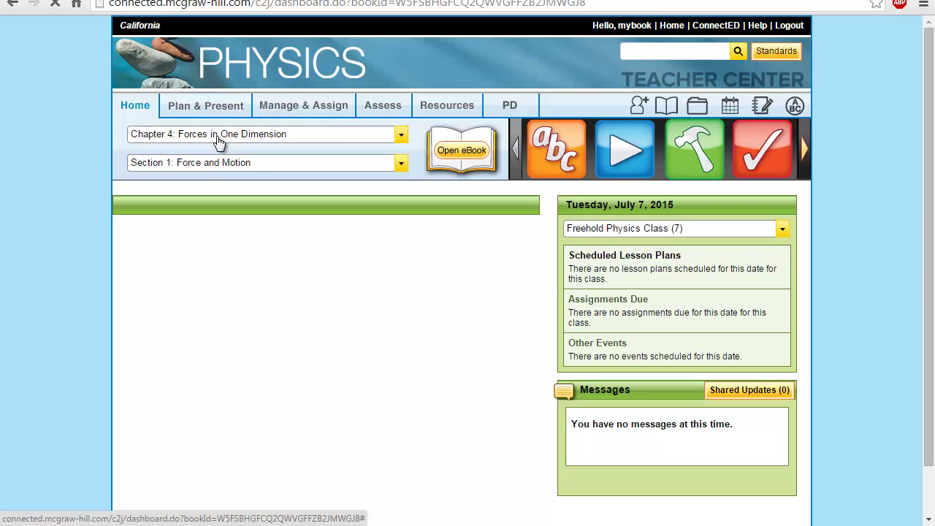
Switch the dashboard to Chapter 3: Accelerated Motion, Section 2: Motion with Constant Acceleration
left_click(218, 141)
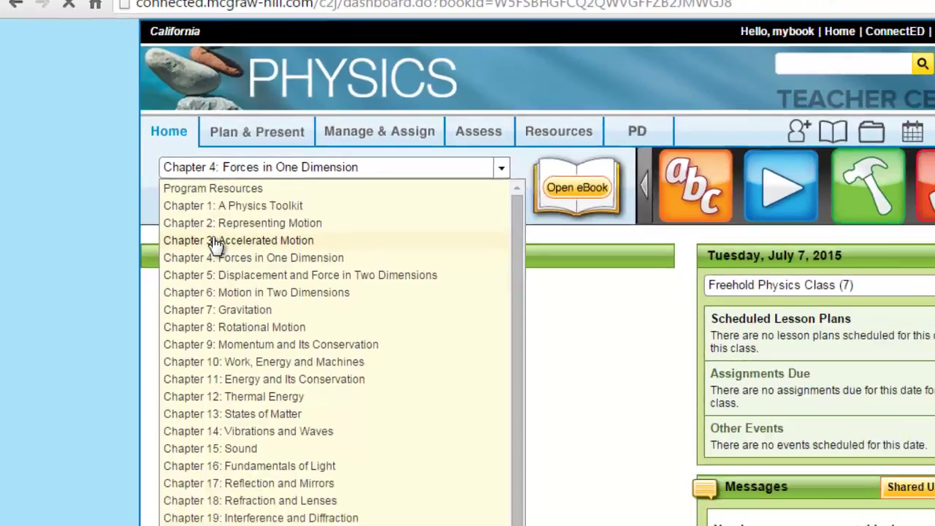
left_click(314, 353)
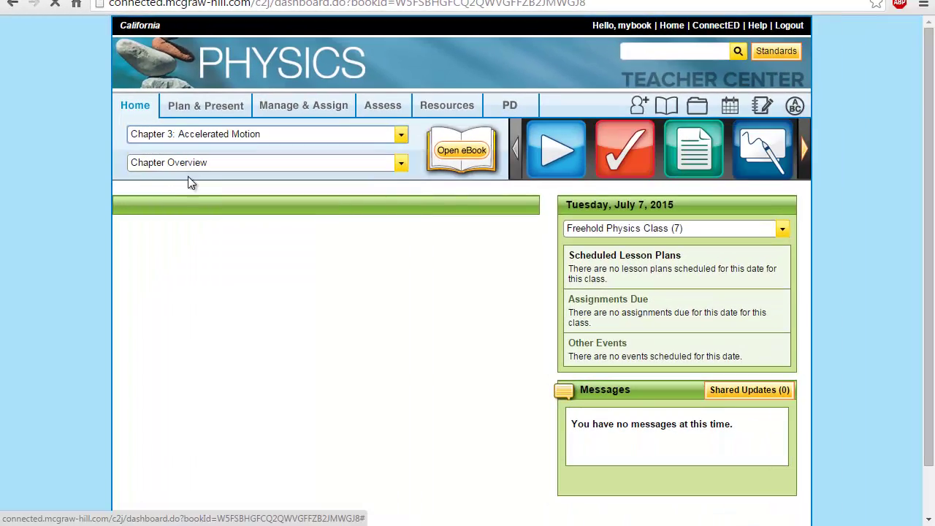
left_click(194, 164)
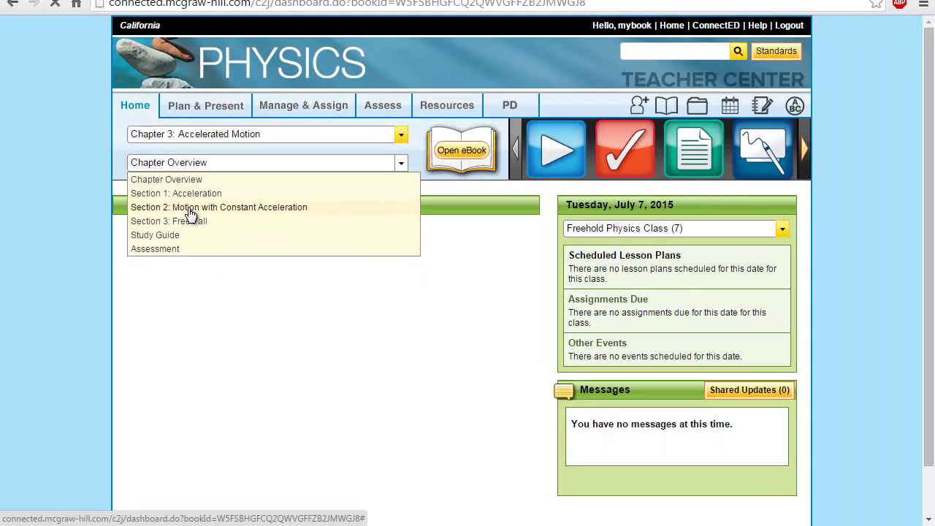
left_click(190, 207)
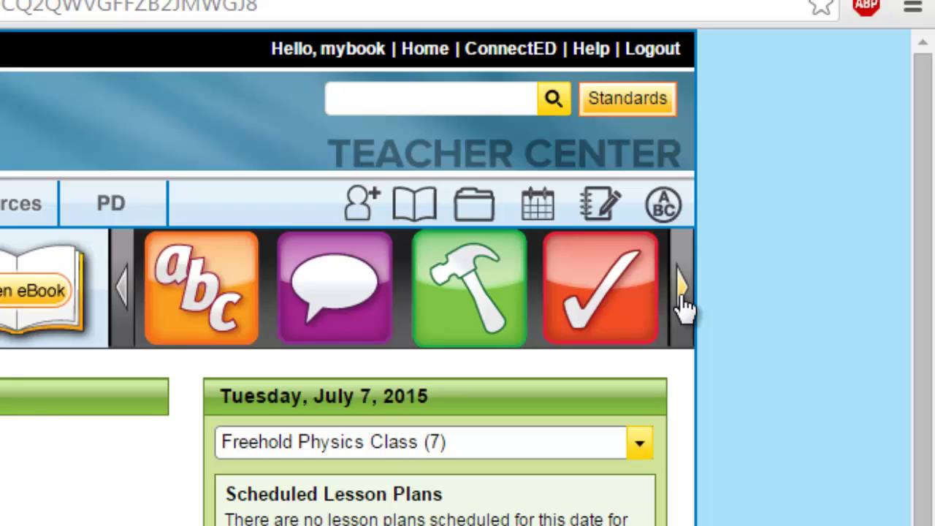
Browse the resource carousel and open the red Check category for Section 2
left_click(683, 286)
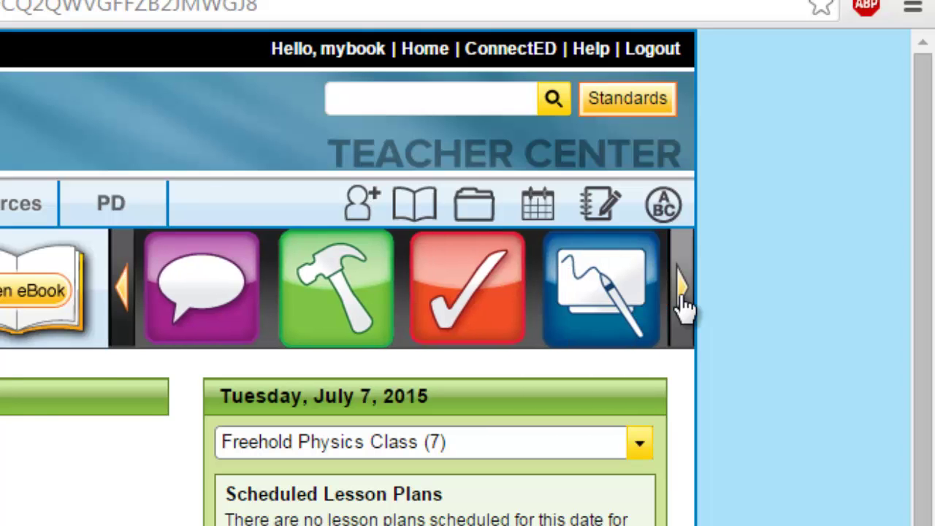
left_click(683, 287)
left_click(680, 292)
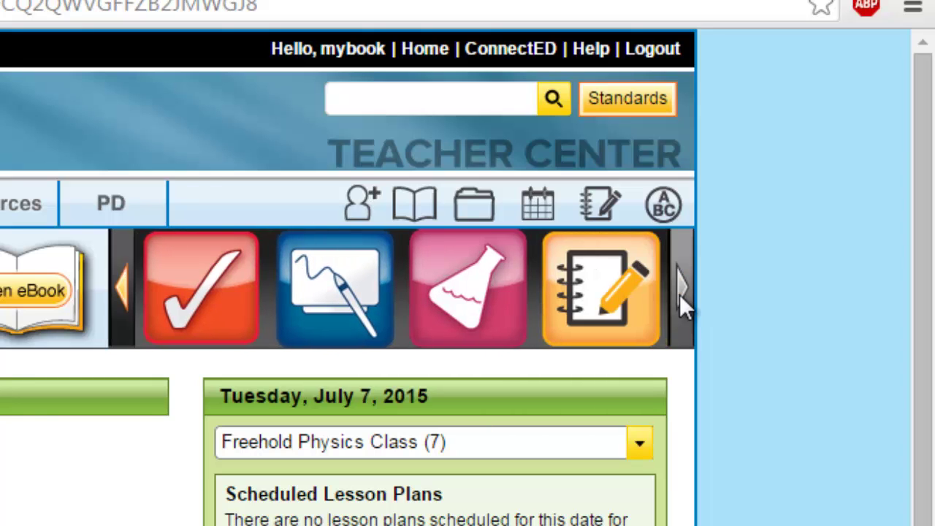
left_click(124, 310)
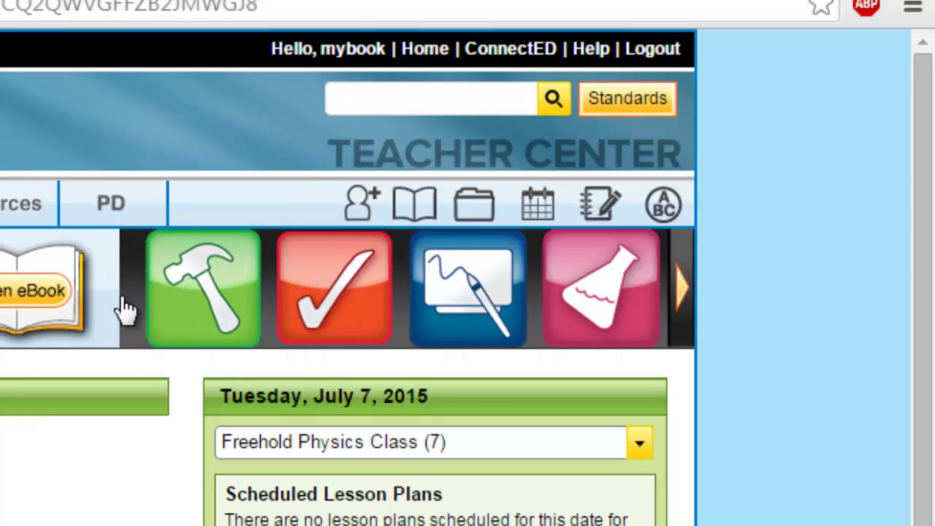
left_click(122, 310)
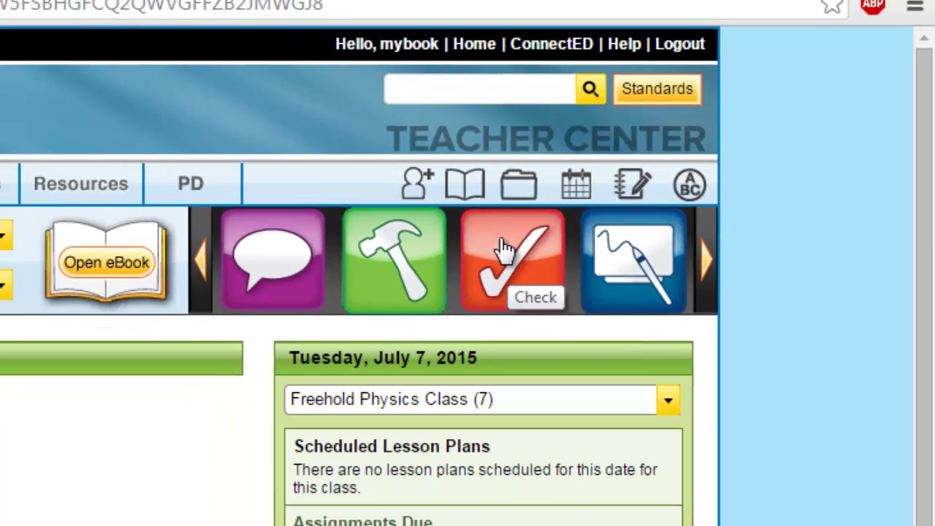
left_click(458, 276)
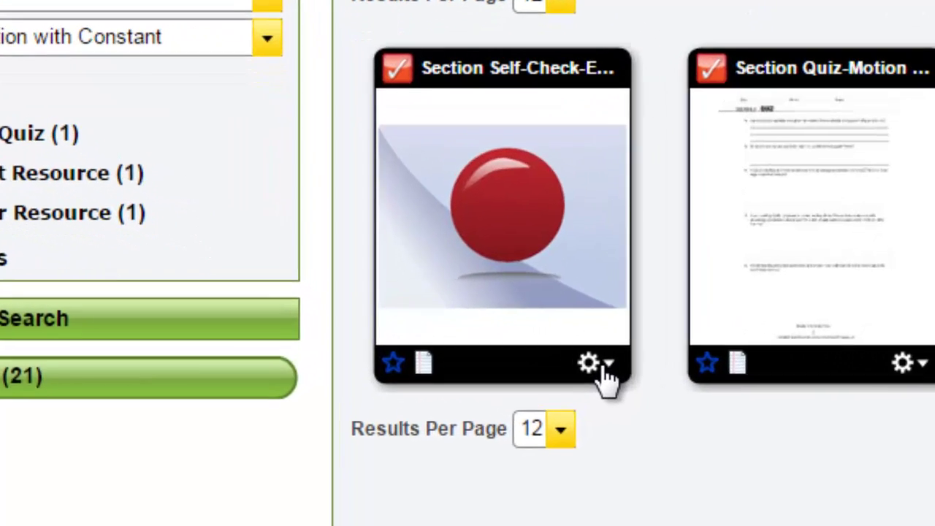
Choose Assign this Resource from the Section Self-Check card's gear menu
left_click(478, 350)
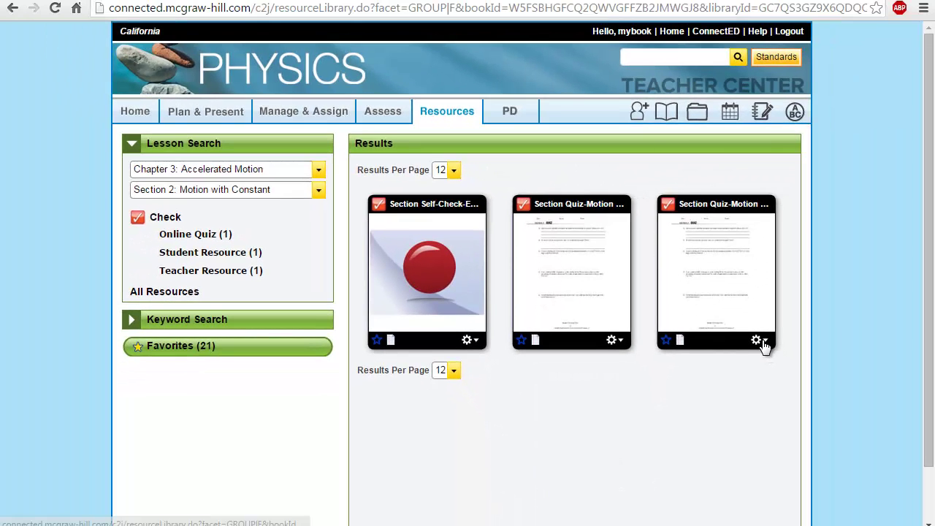
left_click(796, 342)
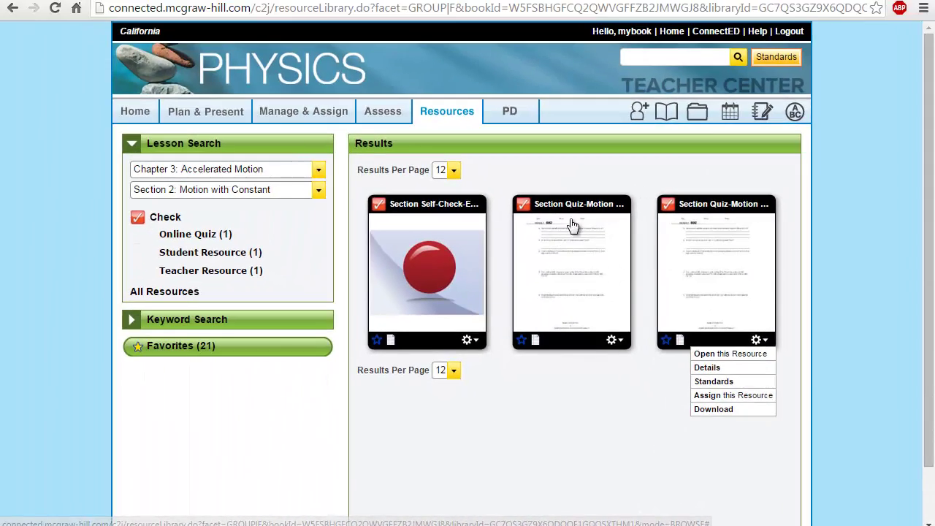
left_click(615, 340)
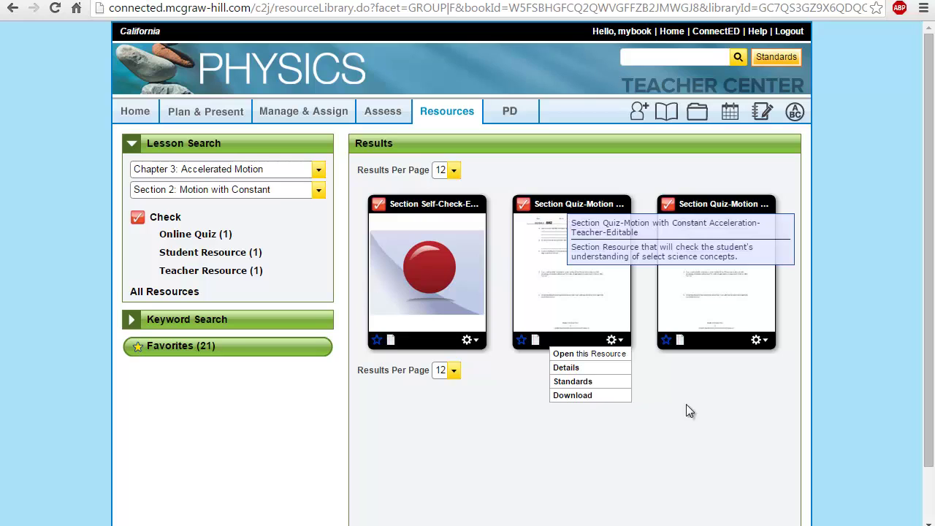
left_click(729, 367)
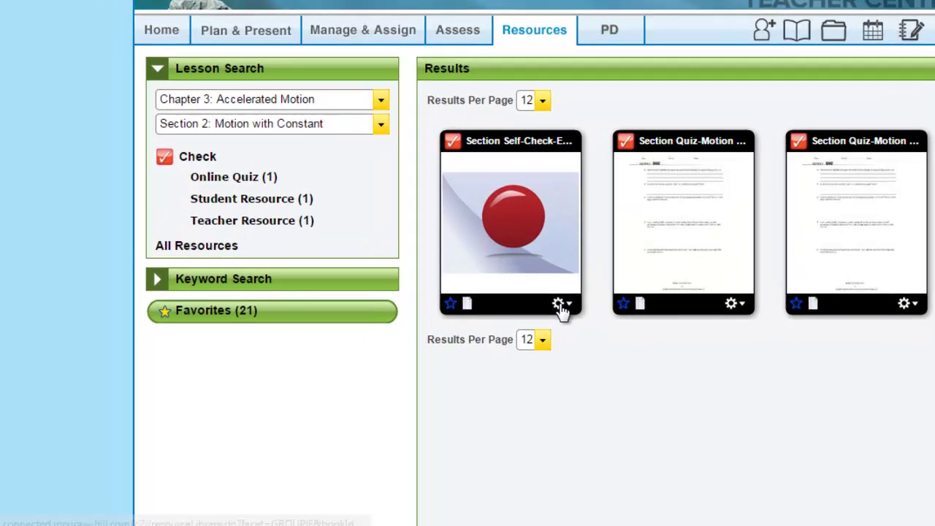
left_click(467, 339)
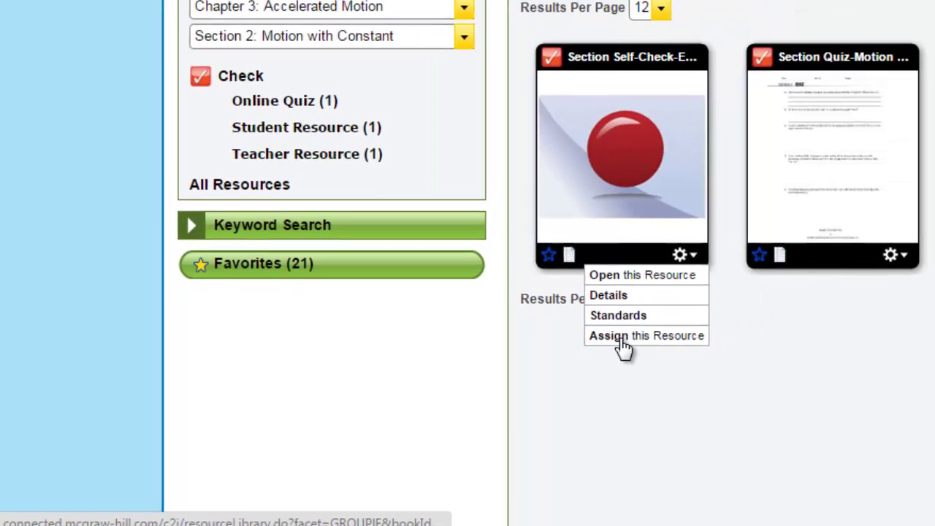
left_click(705, 313)
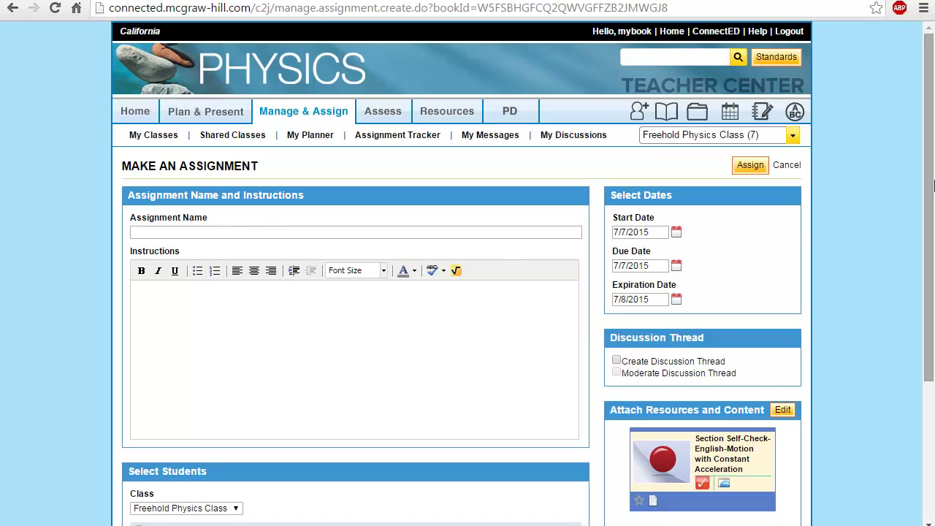
left_click_drag(934, 186, 930, 244)
scroll(902, 249, "down", 1)
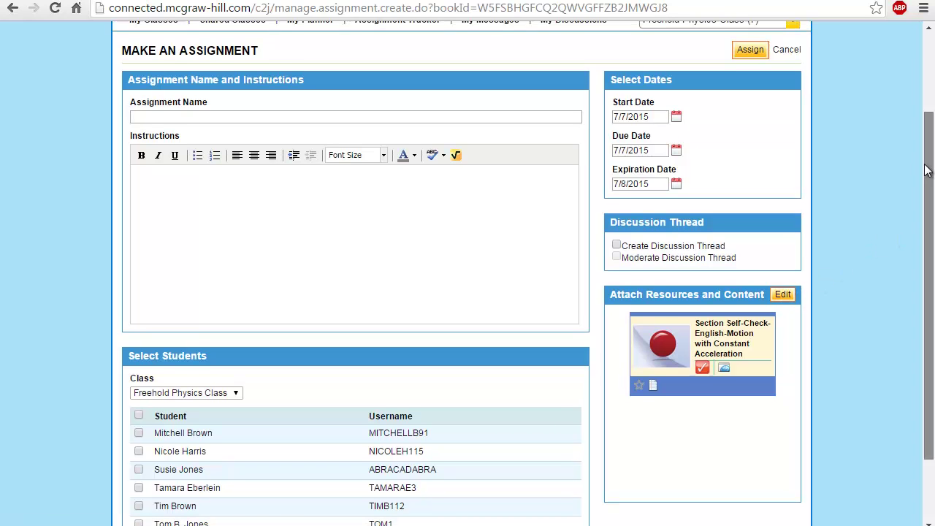
scroll(917, 169, "up", 1)
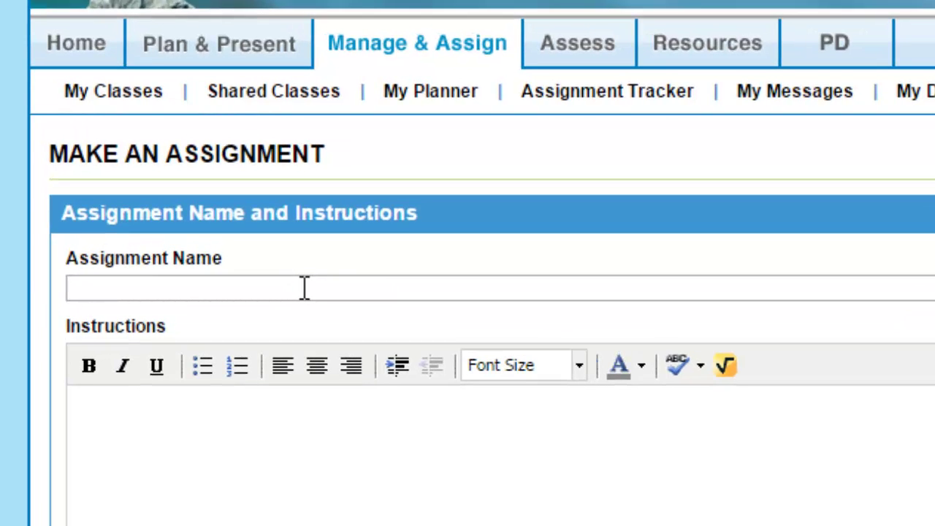
Name the assignment 'Section 4 Self-Check'
type("Ses")
key("BackSpace")
type("ction ")
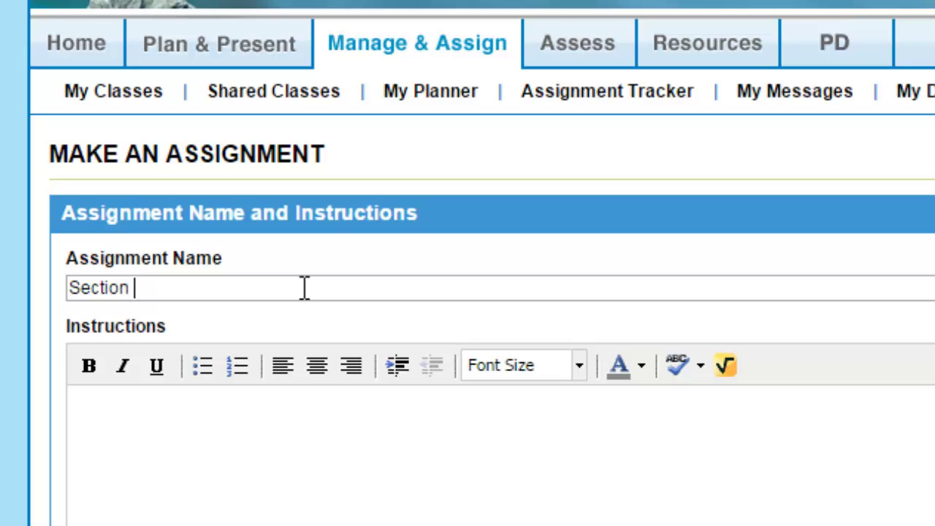
type("Self-Check")
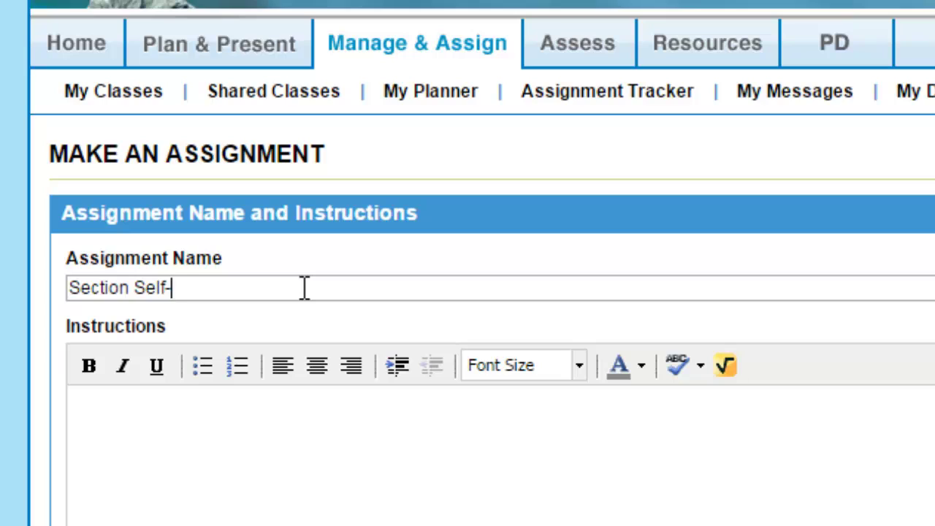
key("Left")
key("Left")
key("Left")
key("Left")
key("Left")
key("Left")
key("Left")
key("Left")
key("Left")
key("Left")
key("Left")
key("Left")
key("Left")
key("Left")
key("Right")
key("Right")
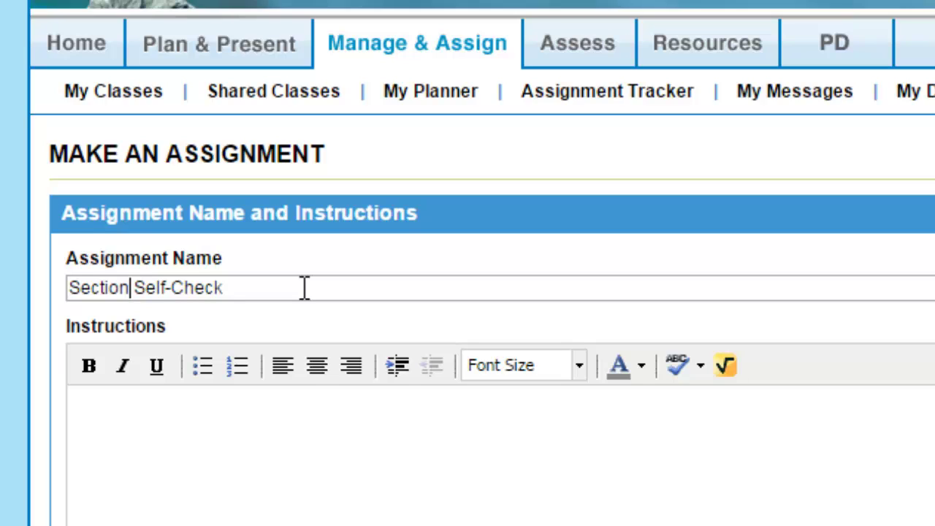
type("4")
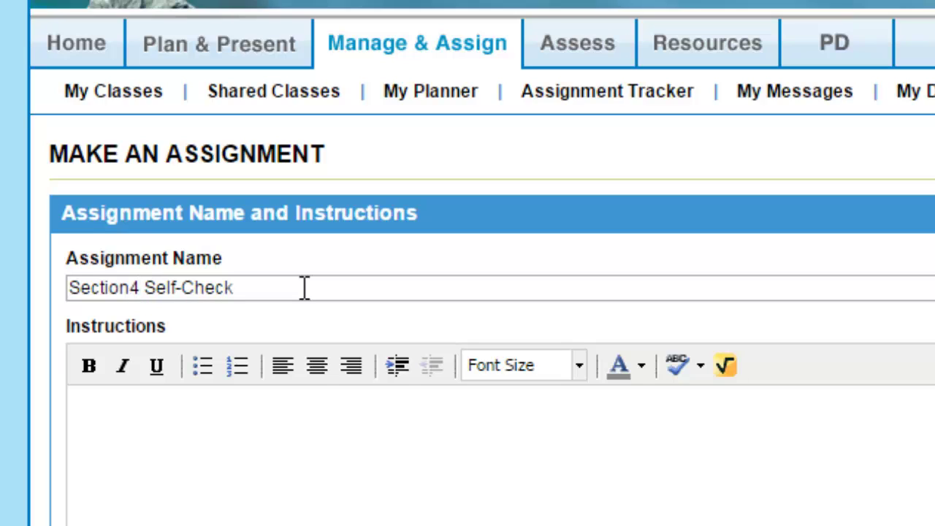
key("Left")
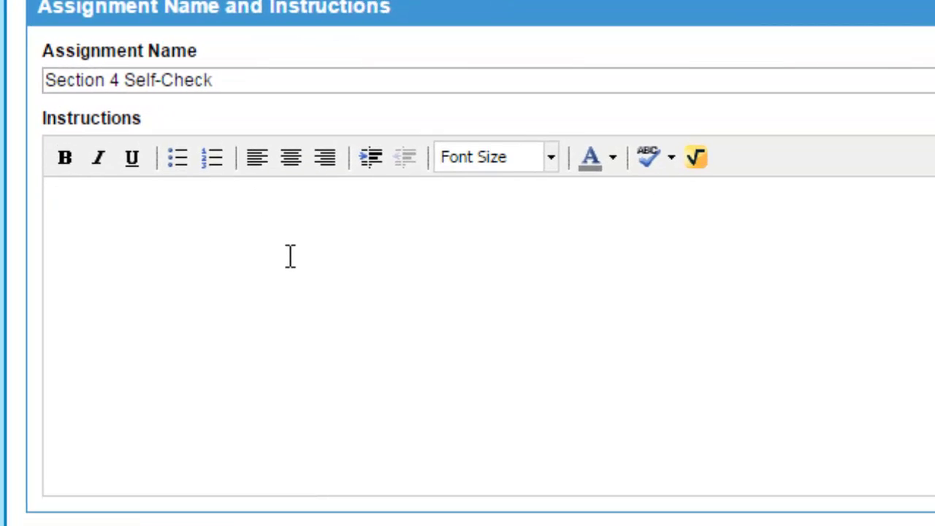
Enter the instructions 'Please read the questions and then post your answers' and select them
type("Please read ")
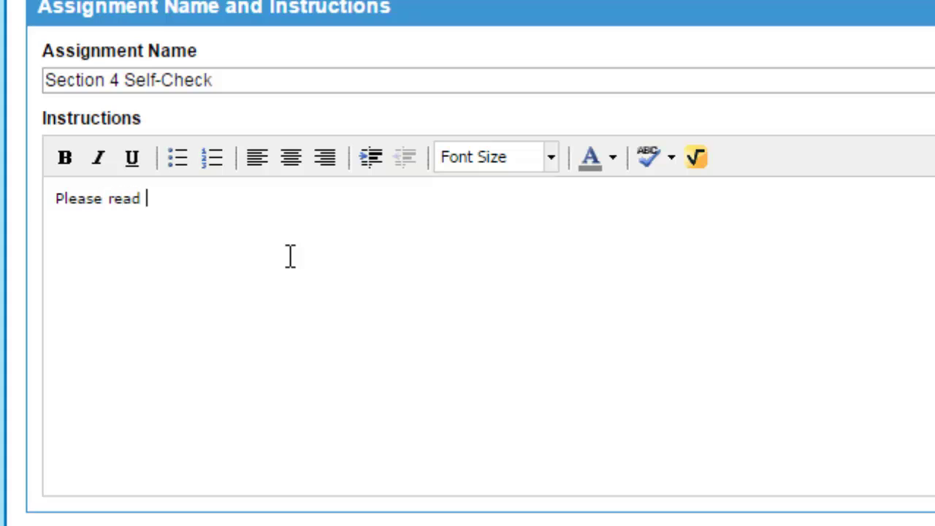
type("the questio")
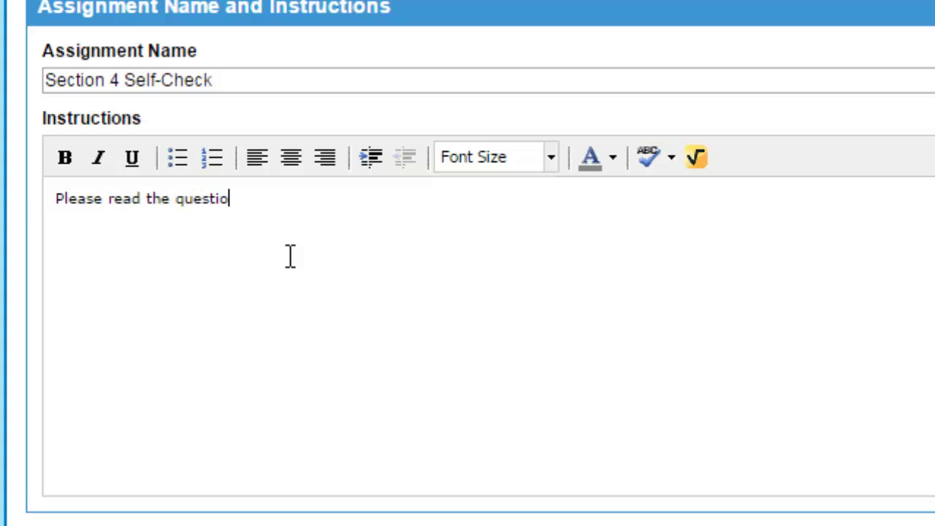
type("ns and then ")
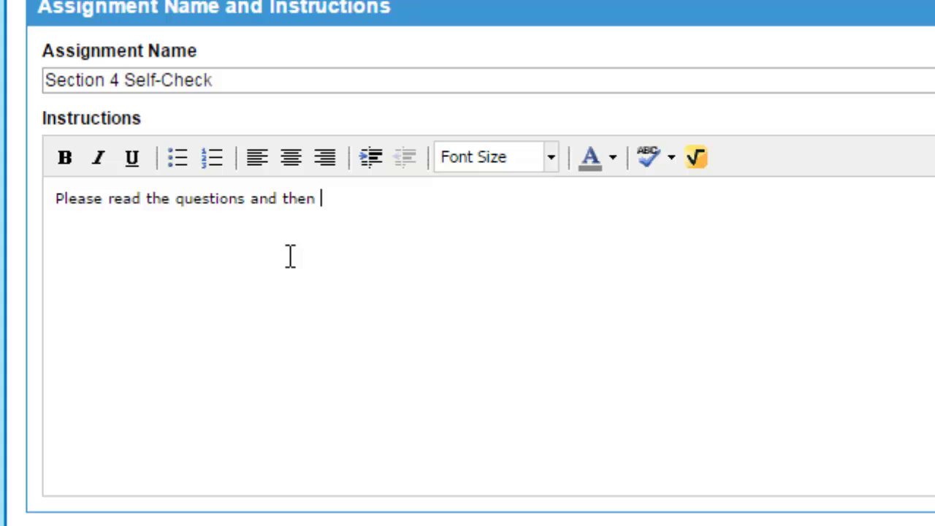
type("post yo")
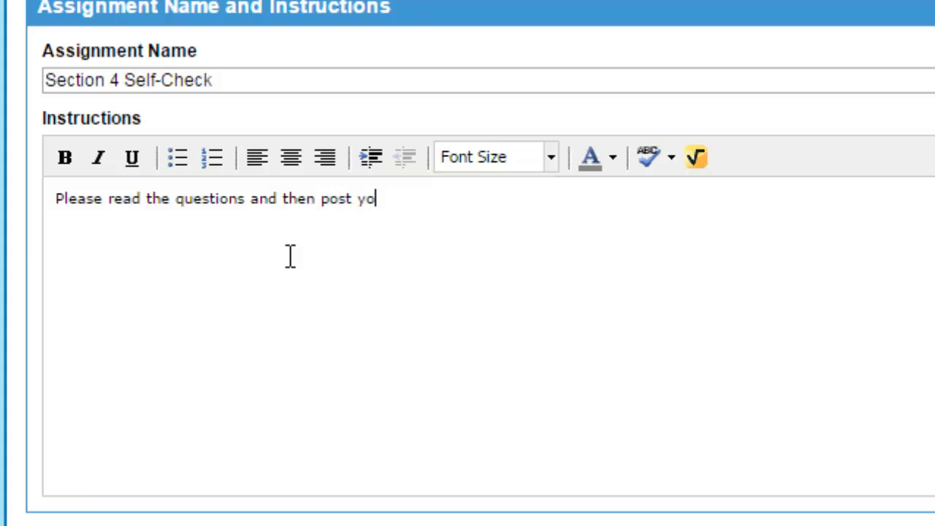
type("ur answers")
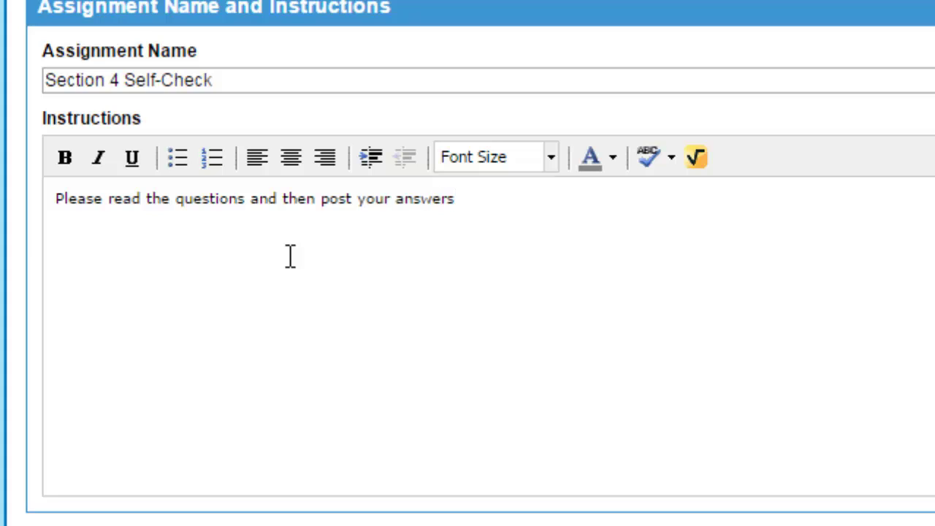
key("ctrl+a")
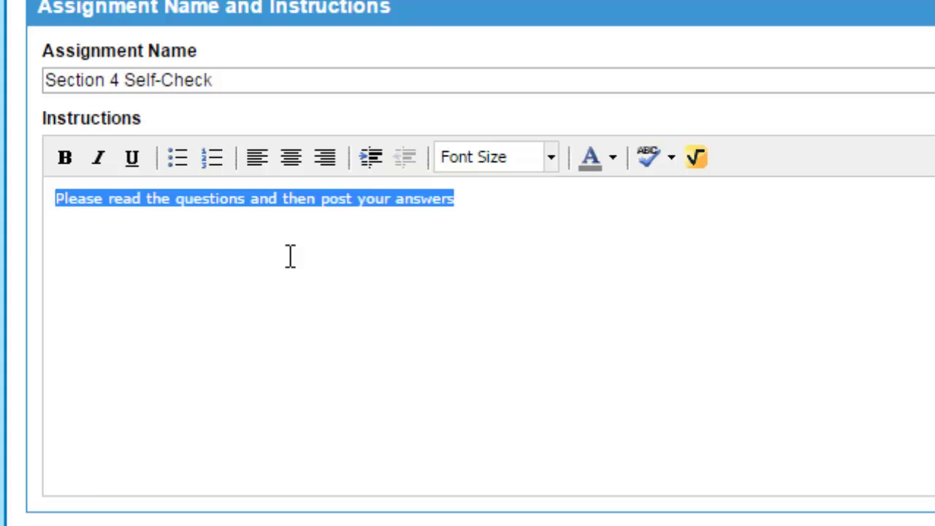
Format the instructions bold and underlined with font size 5 (18pt)
key("ctrl+b")
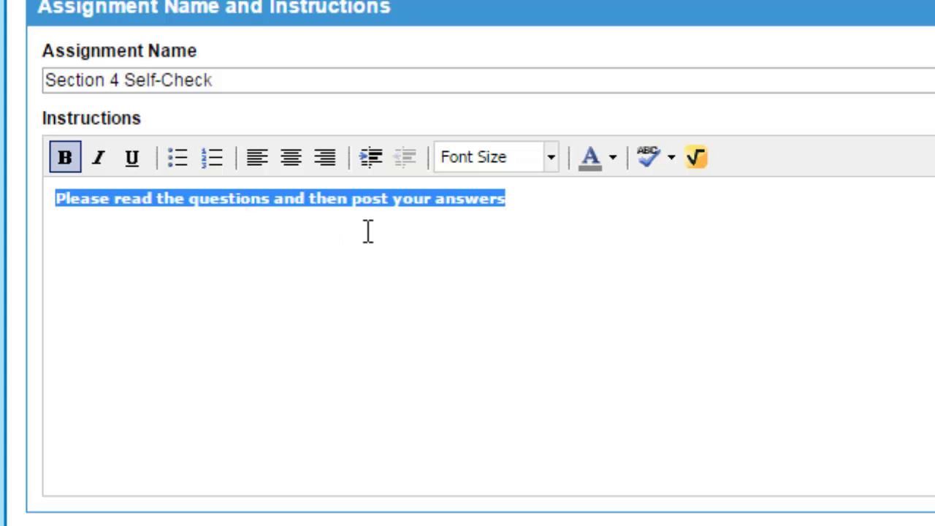
key("ctrl+u")
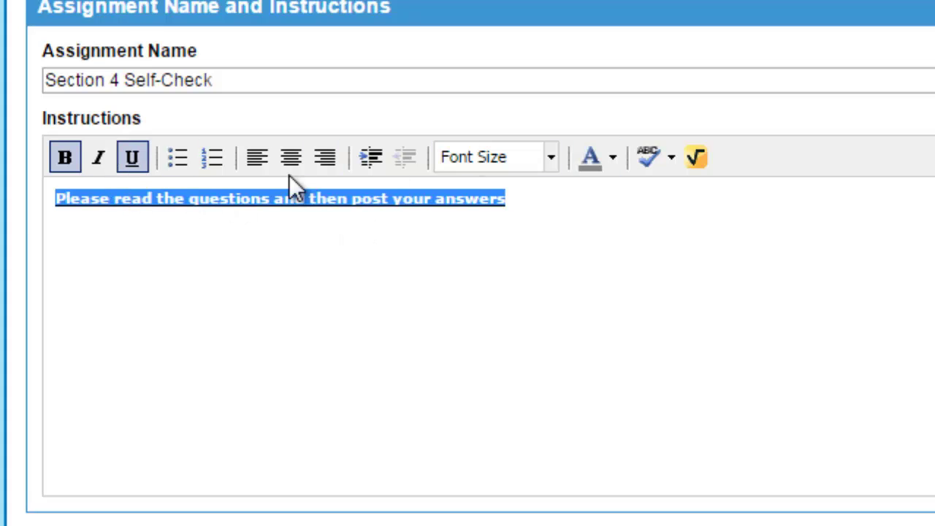
left_click(539, 164)
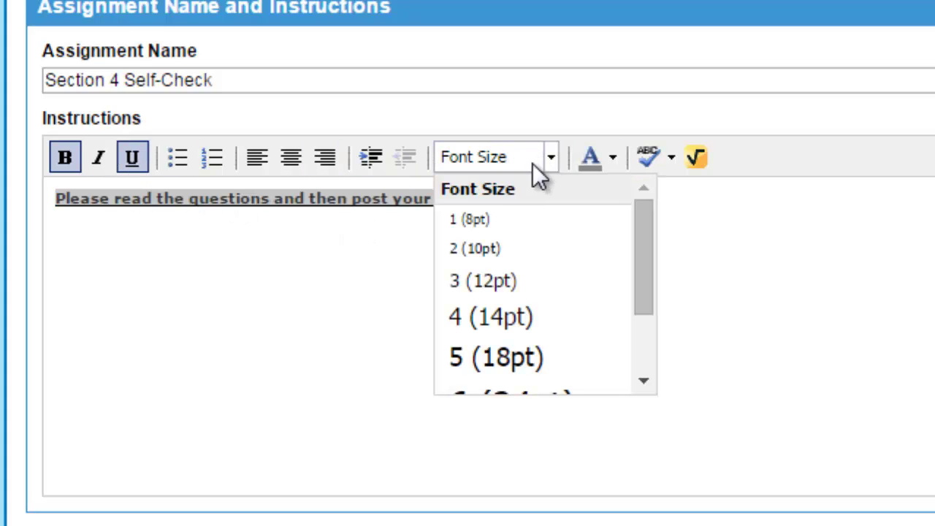
left_click(508, 317)
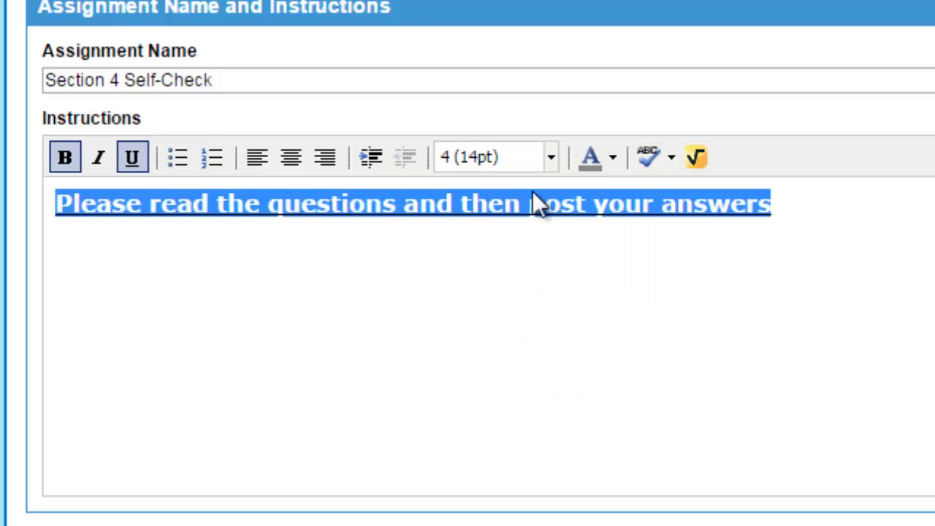
left_click(549, 158)
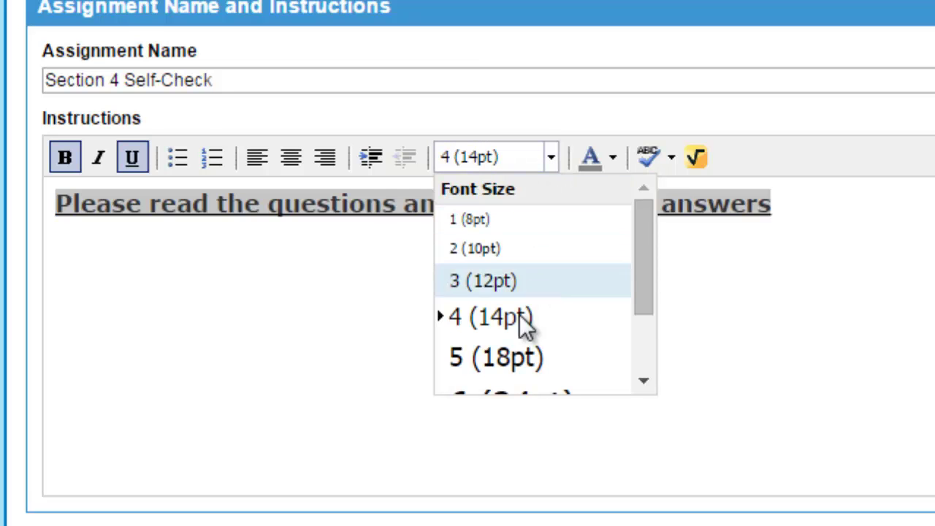
left_click(514, 356)
left_click(511, 351)
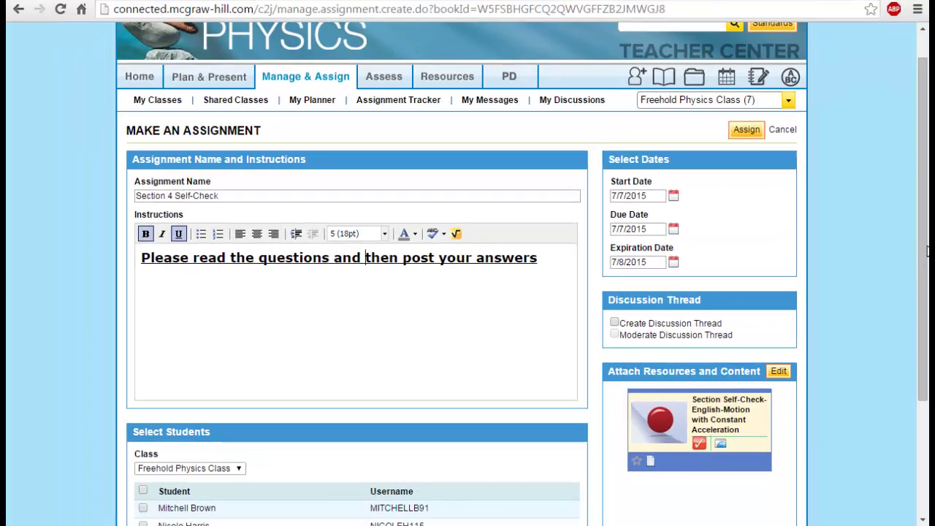
left_click_drag(927, 252, 928, 376)
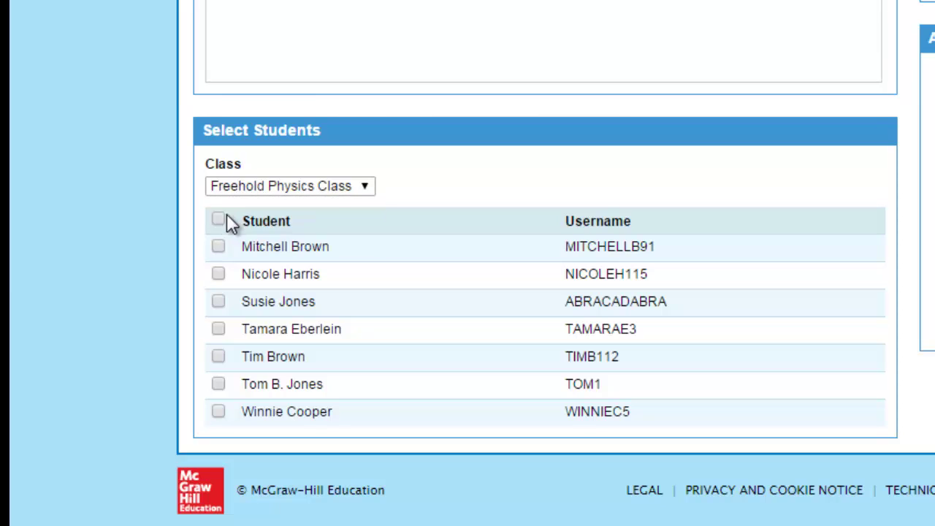
Tick the header checkbox so all seven Freehold Physics Class students are selected
left_click(218, 220)
left_click(219, 302)
left_click(218, 329)
left_click(218, 356)
left_click(219, 385)
left_click(219, 357)
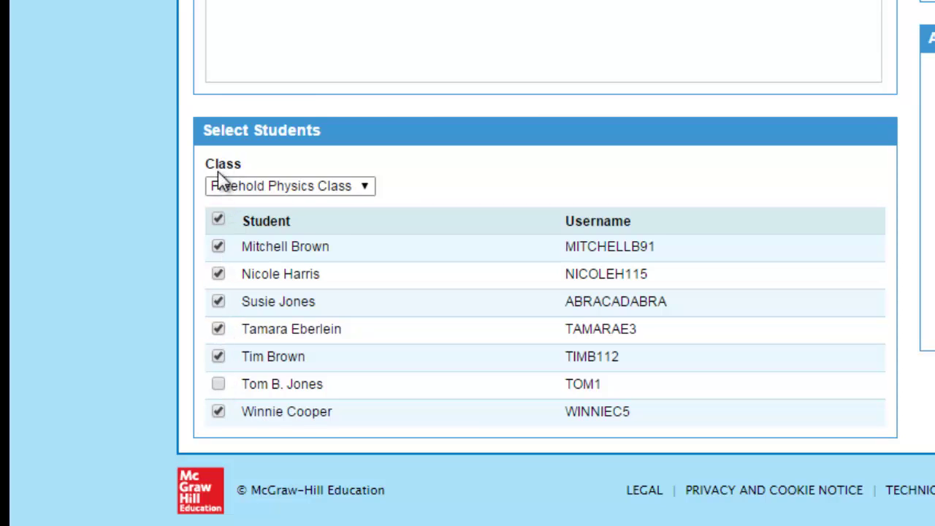
left_click(220, 218)
left_click(219, 220)
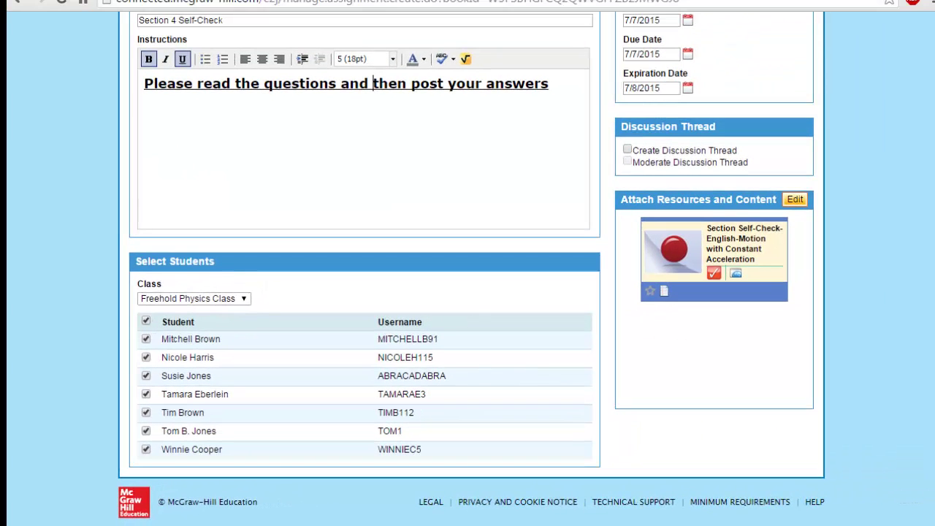
Pick 10 in the Due Date calendar and 13 in the Expiration Date calendar (July 2015)
scroll(633, 192, "up", 2)
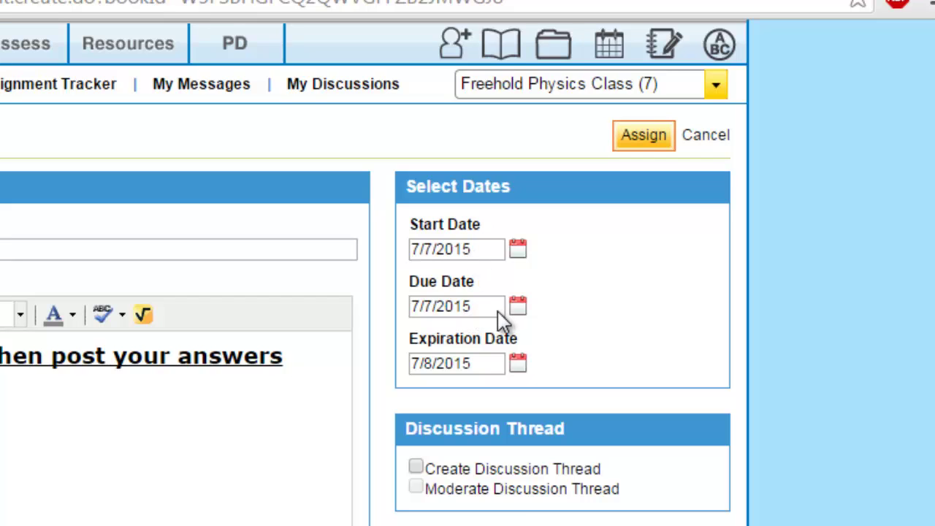
left_click(518, 307)
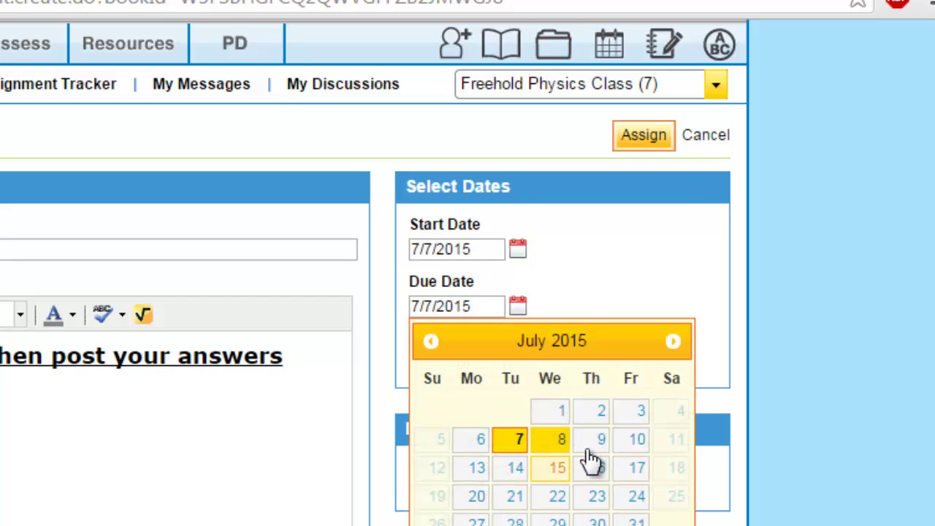
left_click(628, 442)
left_click(520, 364)
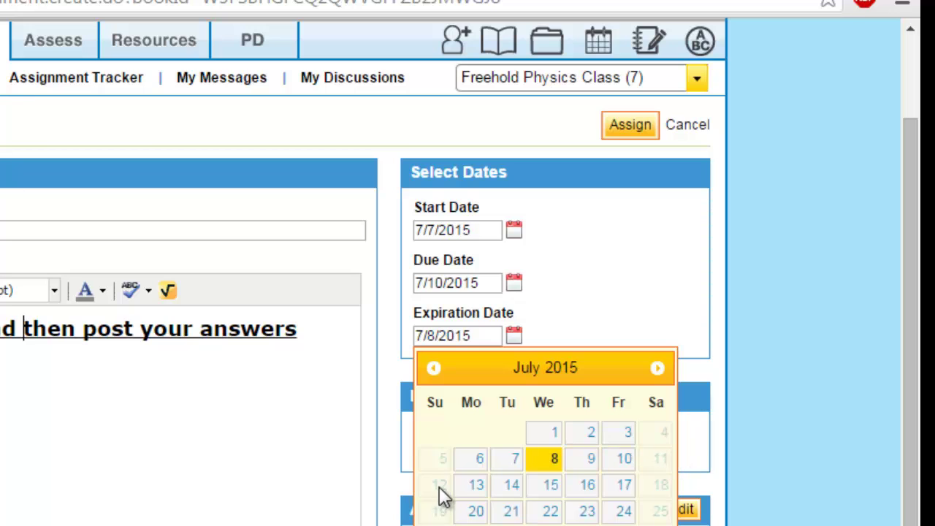
left_click(471, 487)
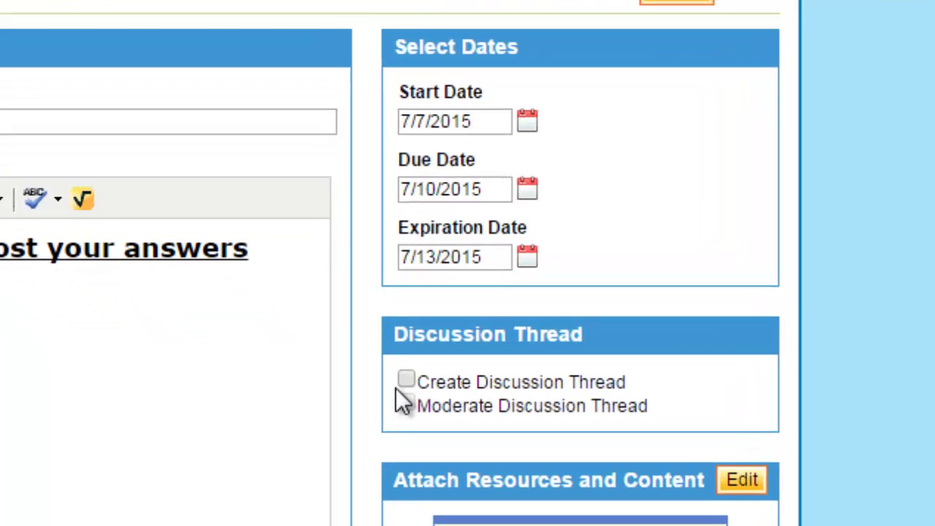
Enable Create Discussion Thread, leaving Moderate Discussion Thread off, and review the form
left_click(407, 380)
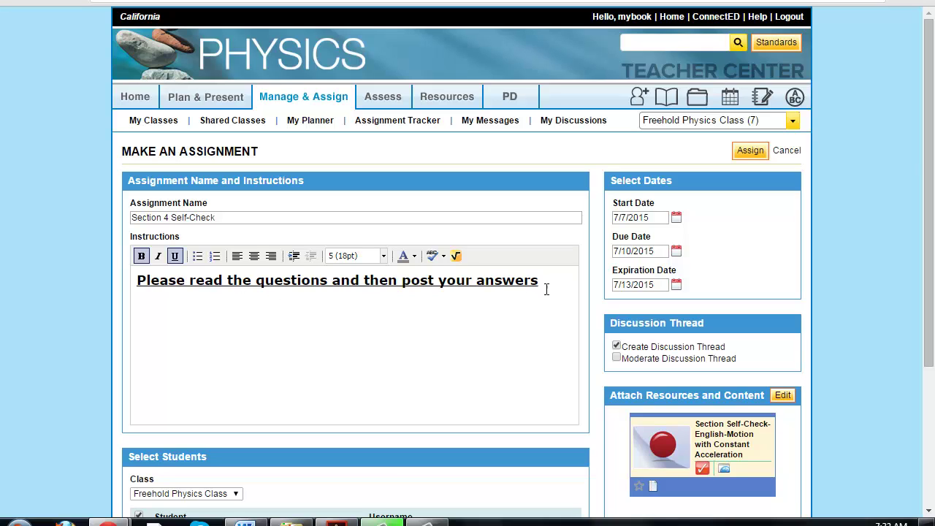
scroll(930, 333, "down", 3)
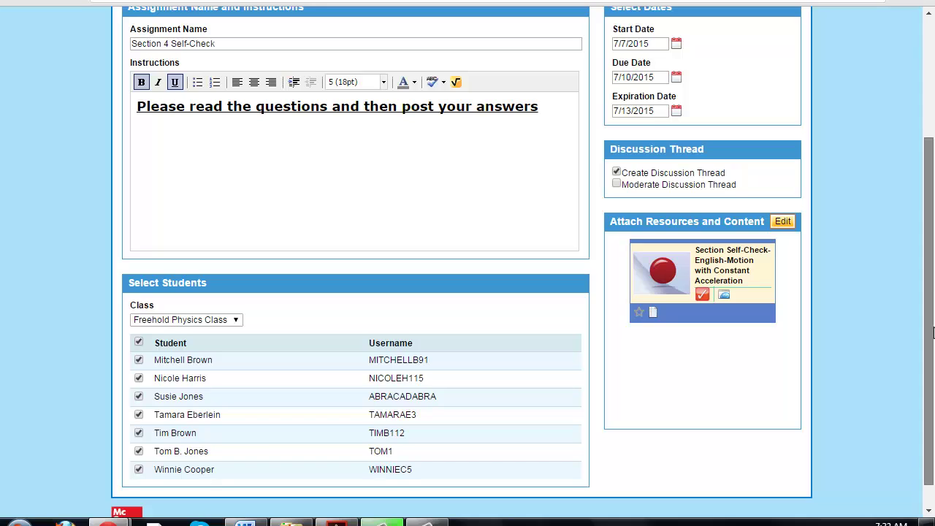
scroll(930, 332, "up", 2)
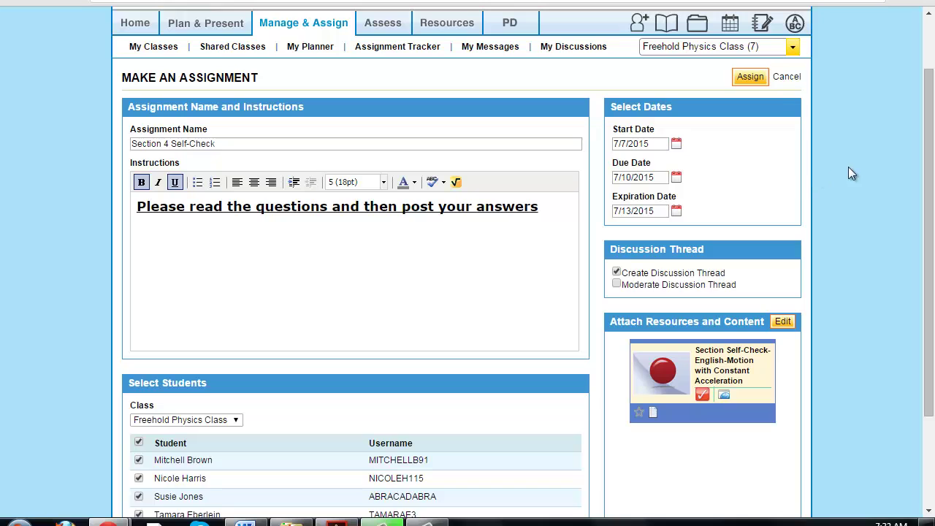
scroll(754, 77, "up", 1)
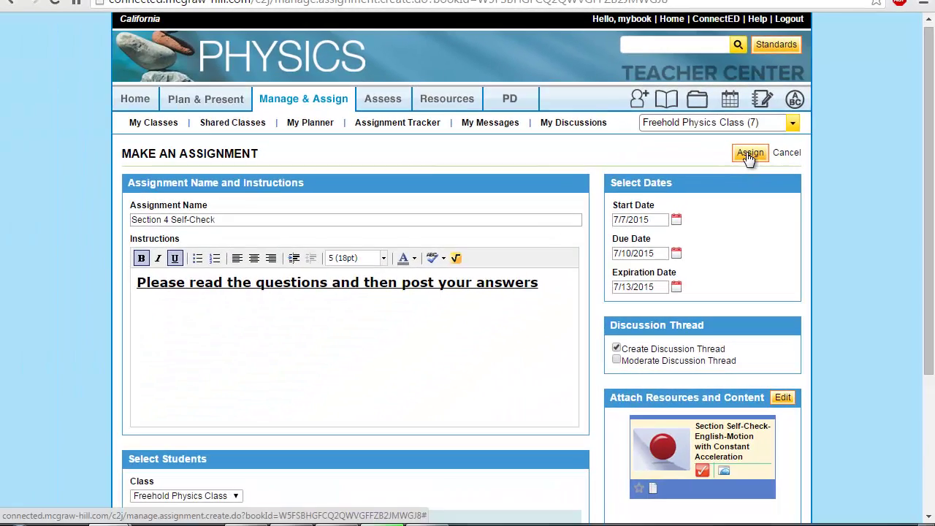
Assign Section 4 Self-Check to the Freehold Physics Class and view its details page listing seven students
left_click(750, 154)
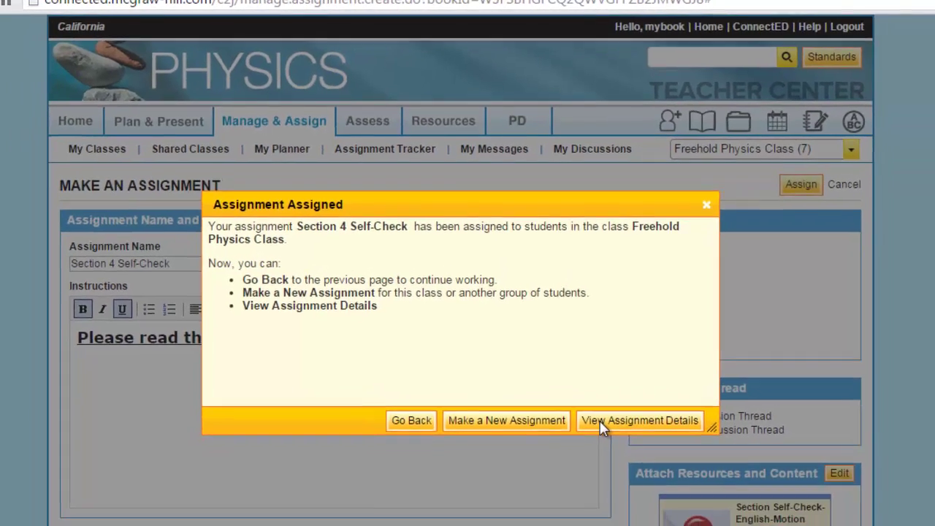
left_click(600, 428)
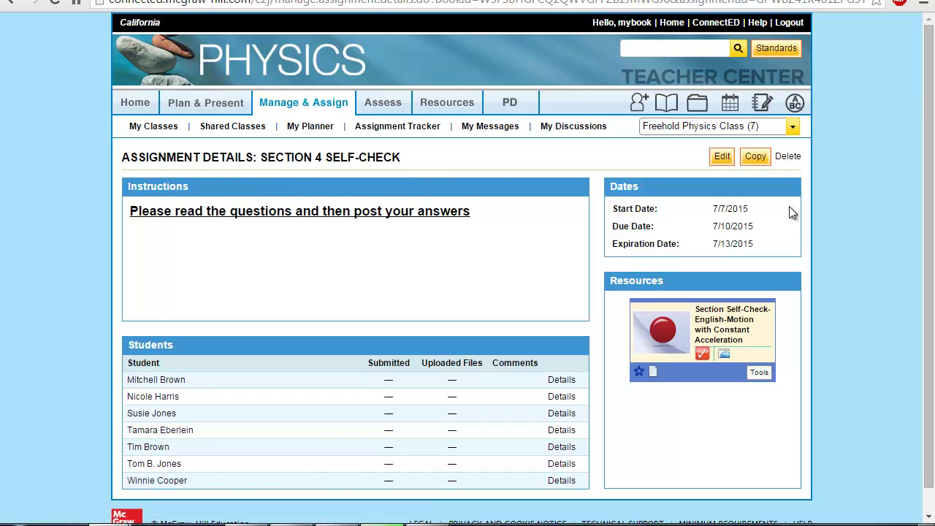
left_click_drag(932, 183, 934, 264)
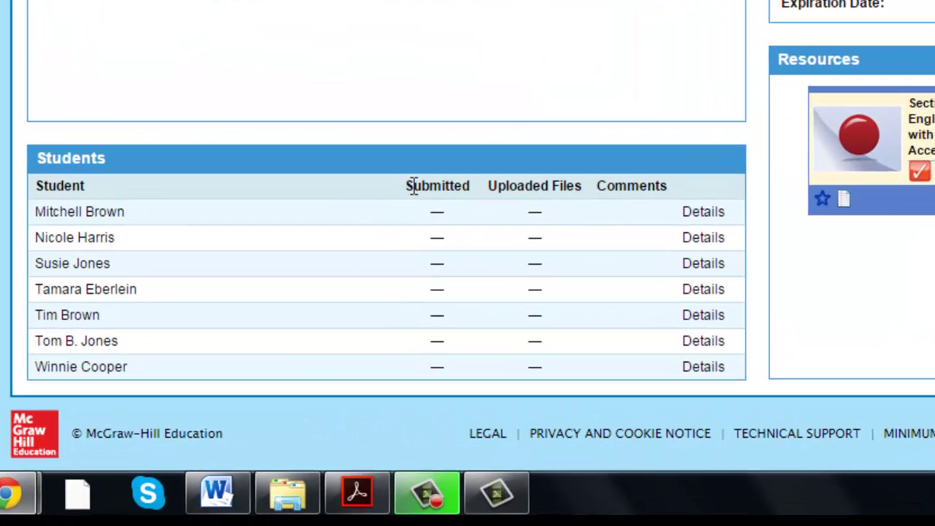
left_click_drag(414, 186, 431, 261)
left_click(432, 187)
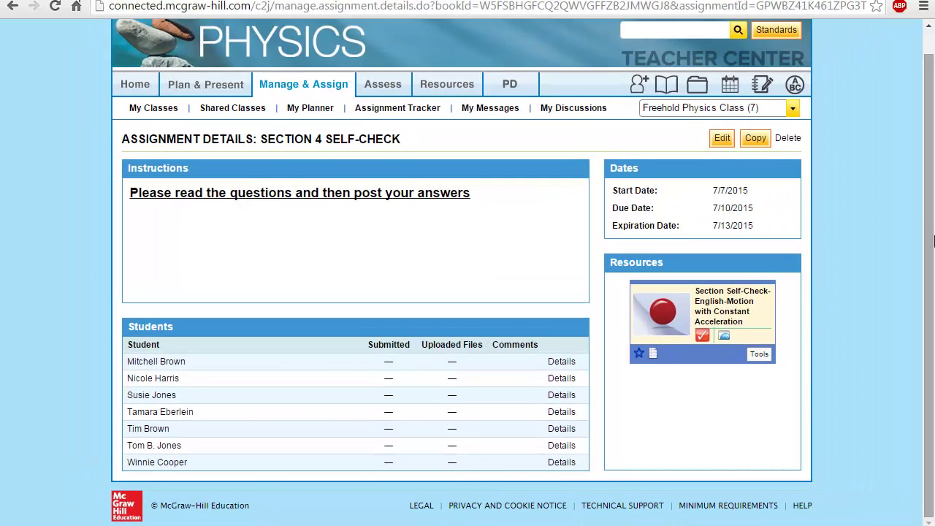
scroll(929, 187, "up", 1)
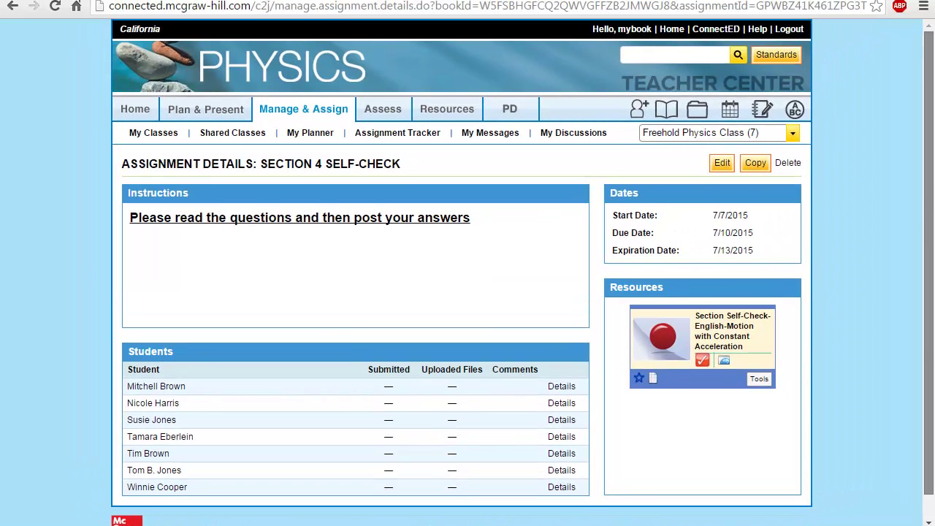
left_click_drag(931, 166, 933, 230)
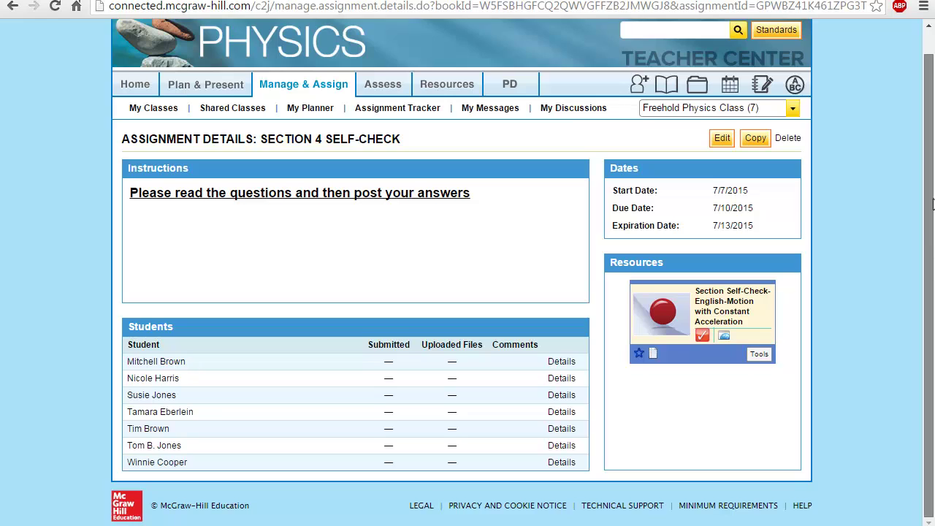
scroll(934, 254, "up", 1)
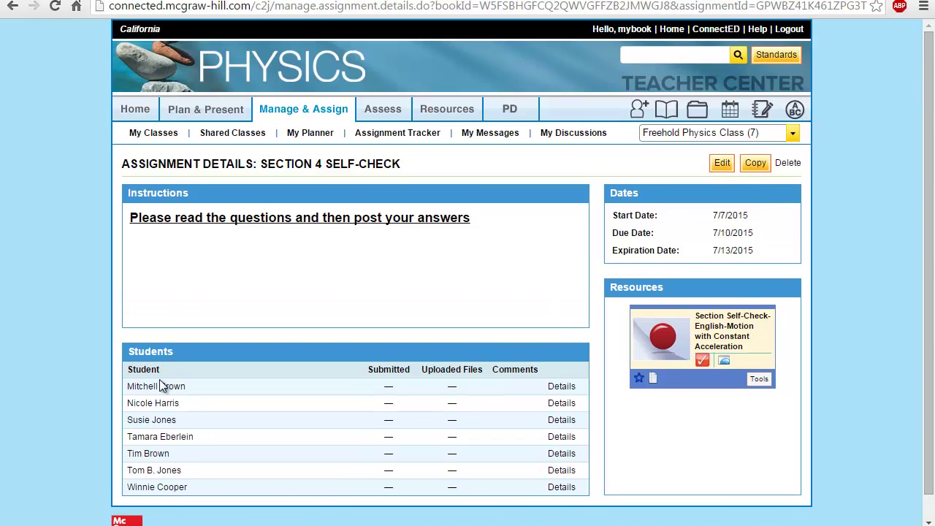